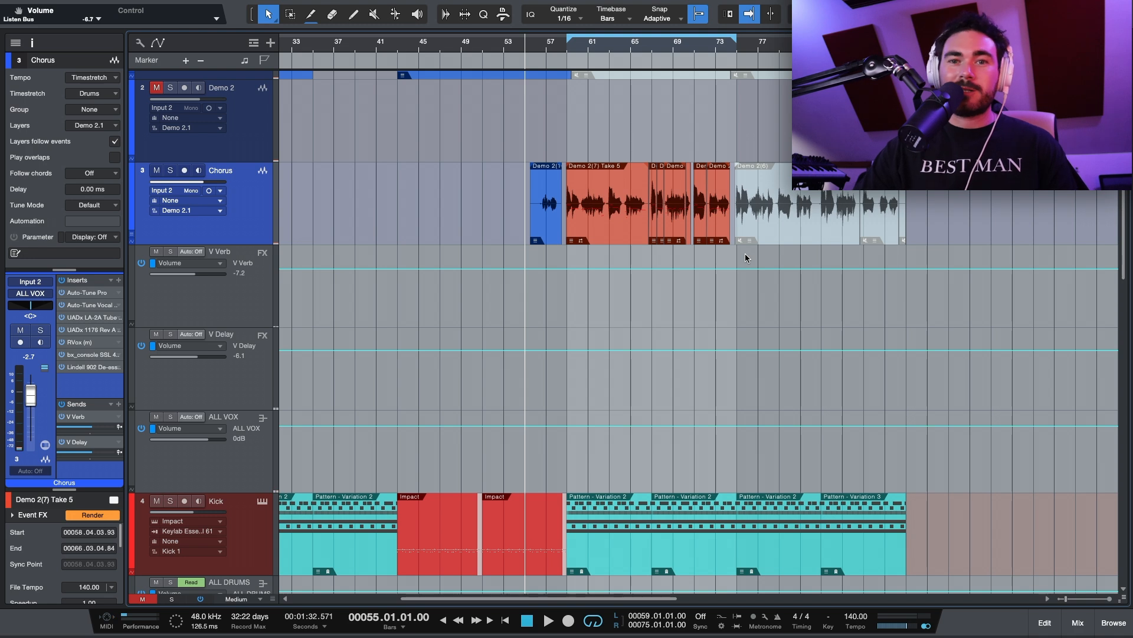
Play back the Chorus vocal from just before its red take clips at bar 59
scroll(745, 253, "up", 2)
scroll(546, 226, "up", 3)
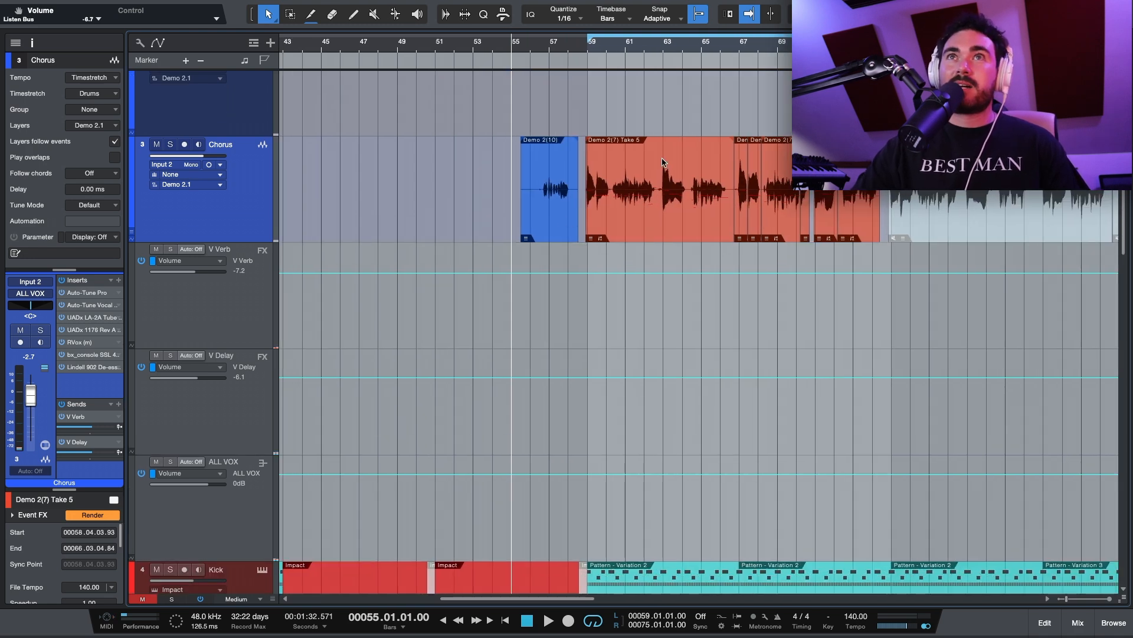
left_click(571, 52)
key("space")
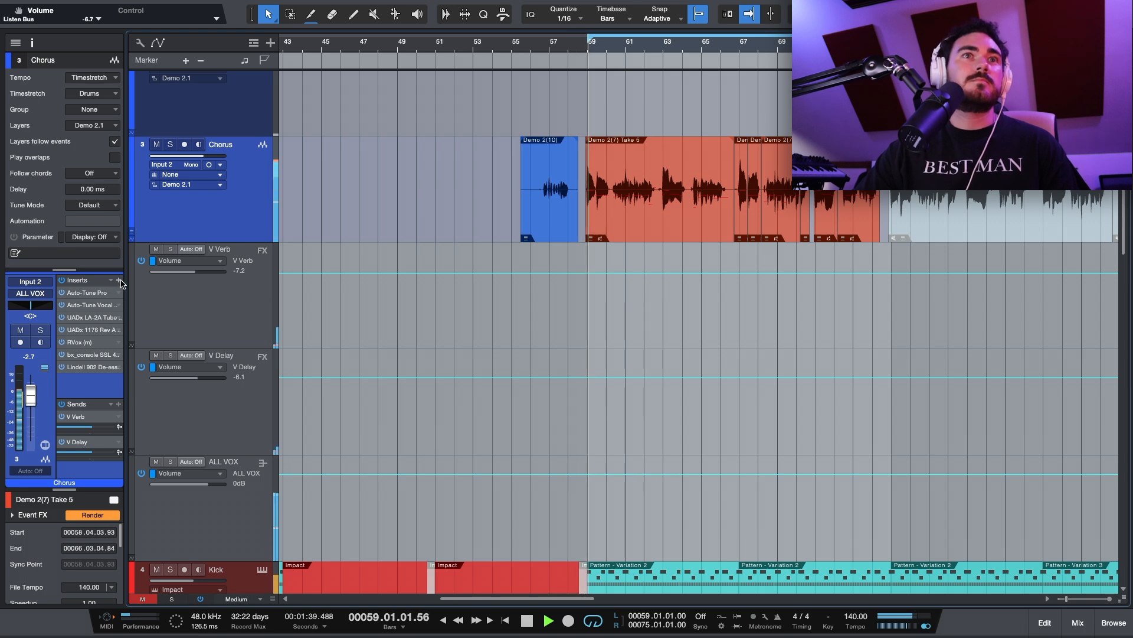
Insert a Pro-Q 3 equalizer on the Chorus track and place it directly before the Lindell 902 De-esser
left_click(120, 281)
type("pro q")
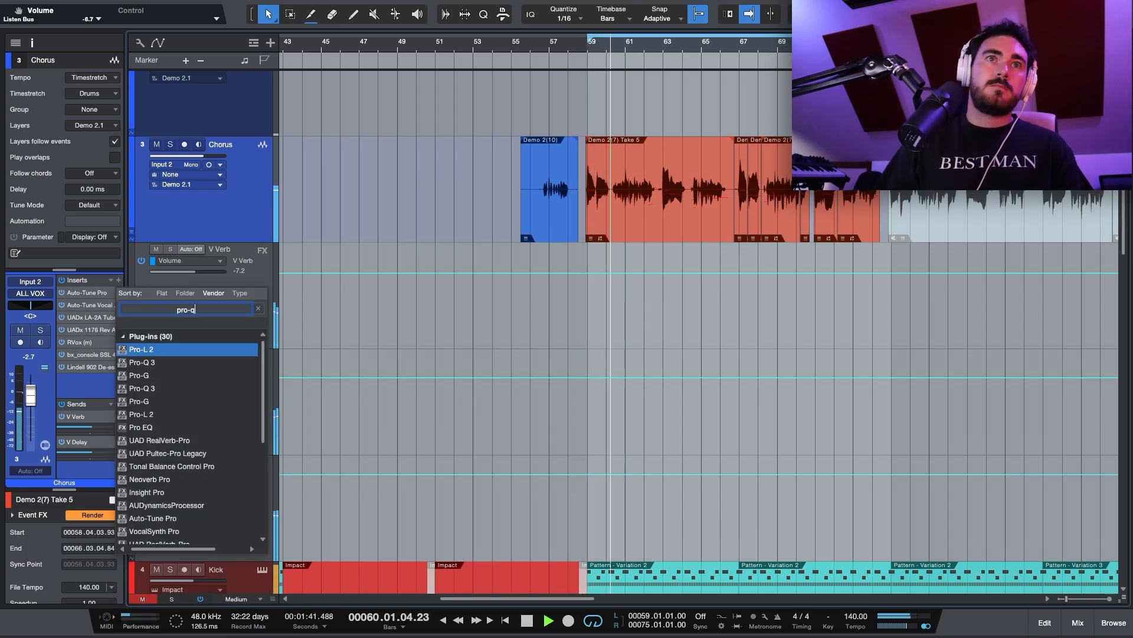
key("Return")
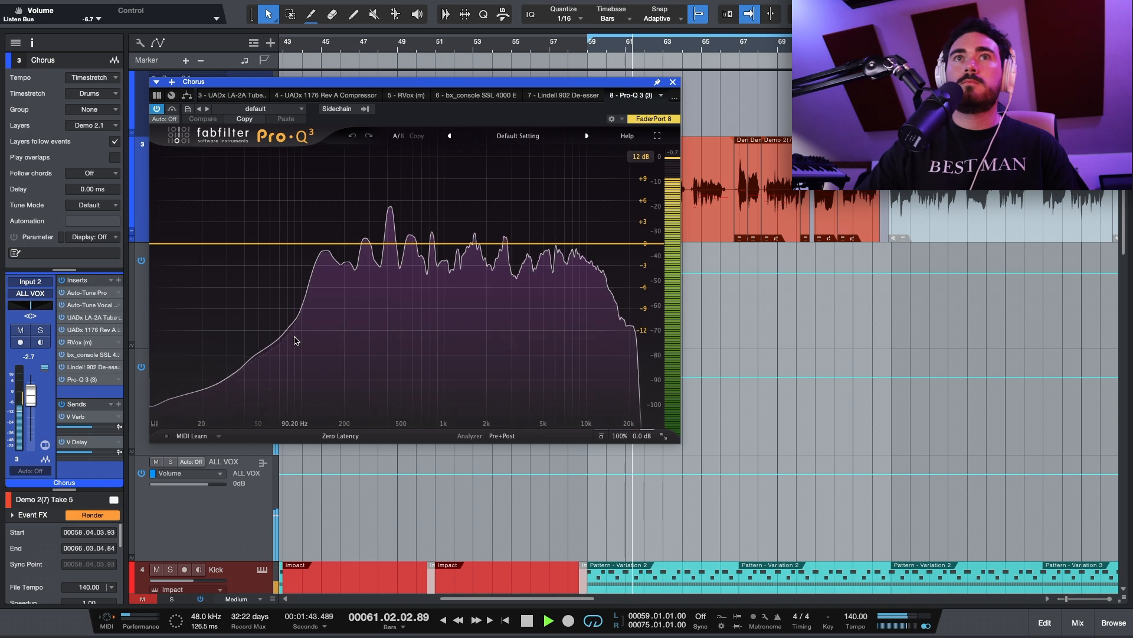
mouse_move(410, 368)
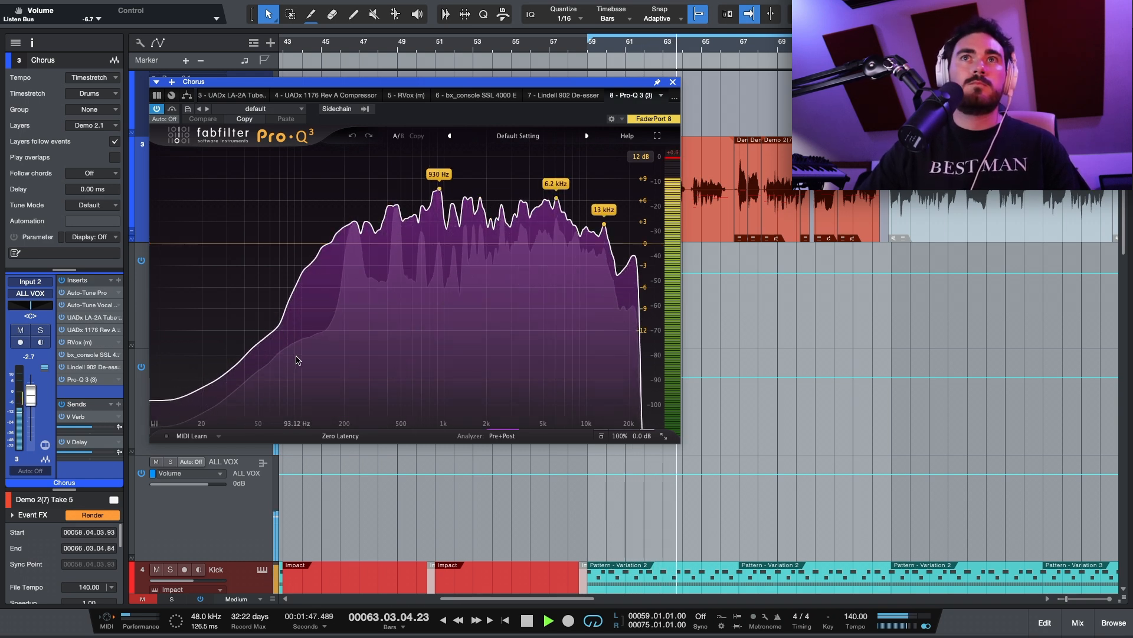
mouse_move(83, 379)
left_mouse_down()
mouse_move(89, 386)
mouse_move(82, 366)
left_mouse_up()
mouse_move(512, 369)
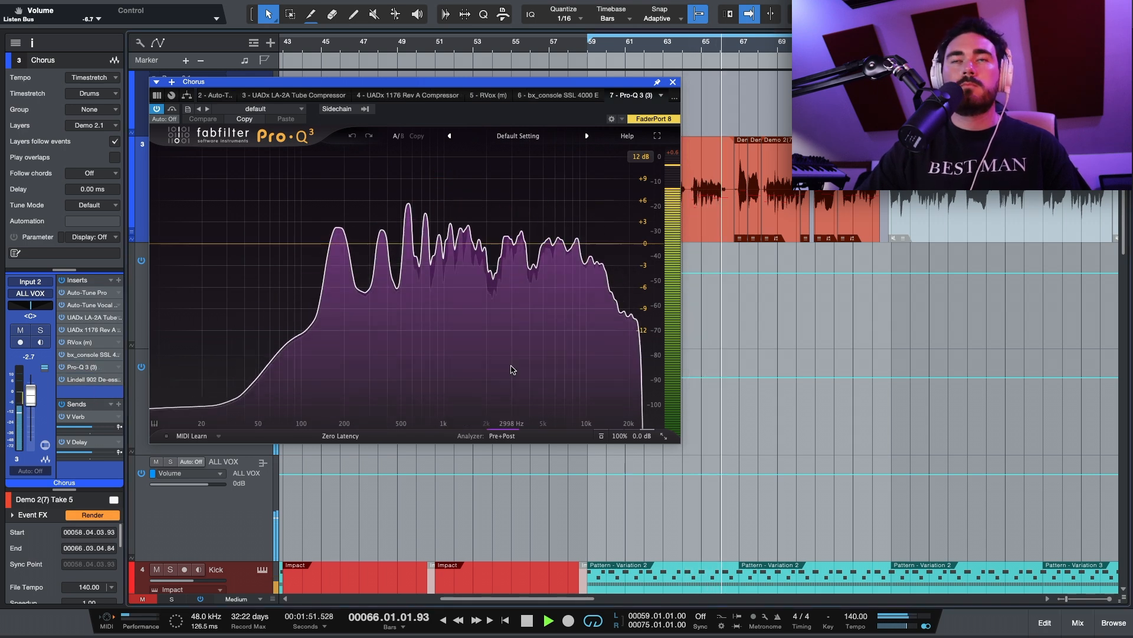
Stop playback, move the Pro-Q 3 window clear of the timeline ruler and reposition the playhead near the chorus start
key("space")
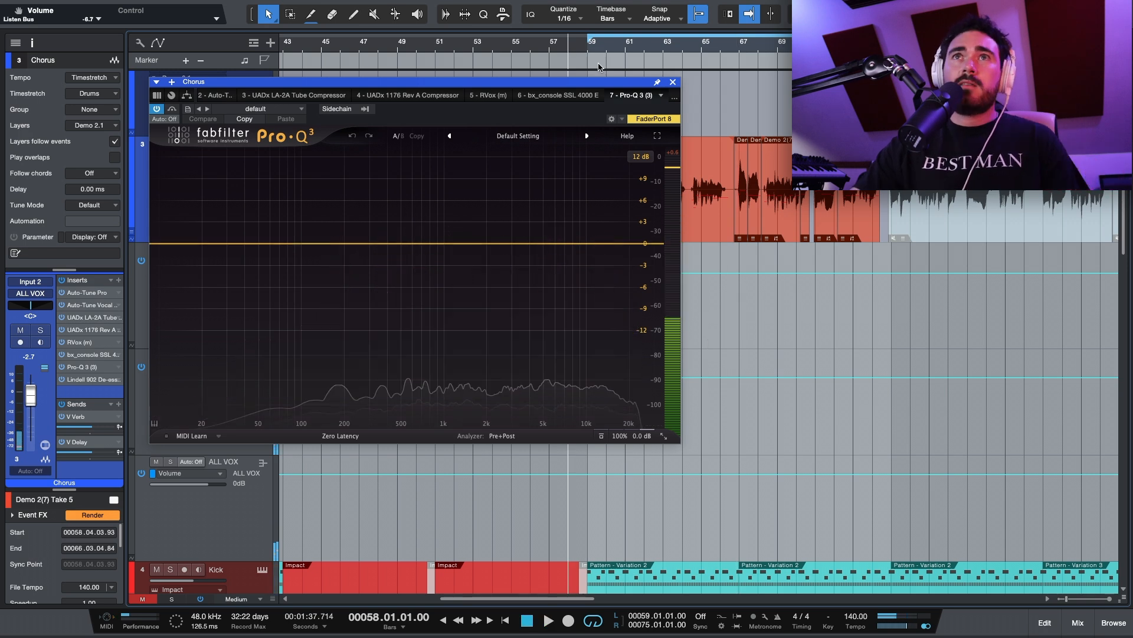
left_click_drag(561, 86, 532, 102)
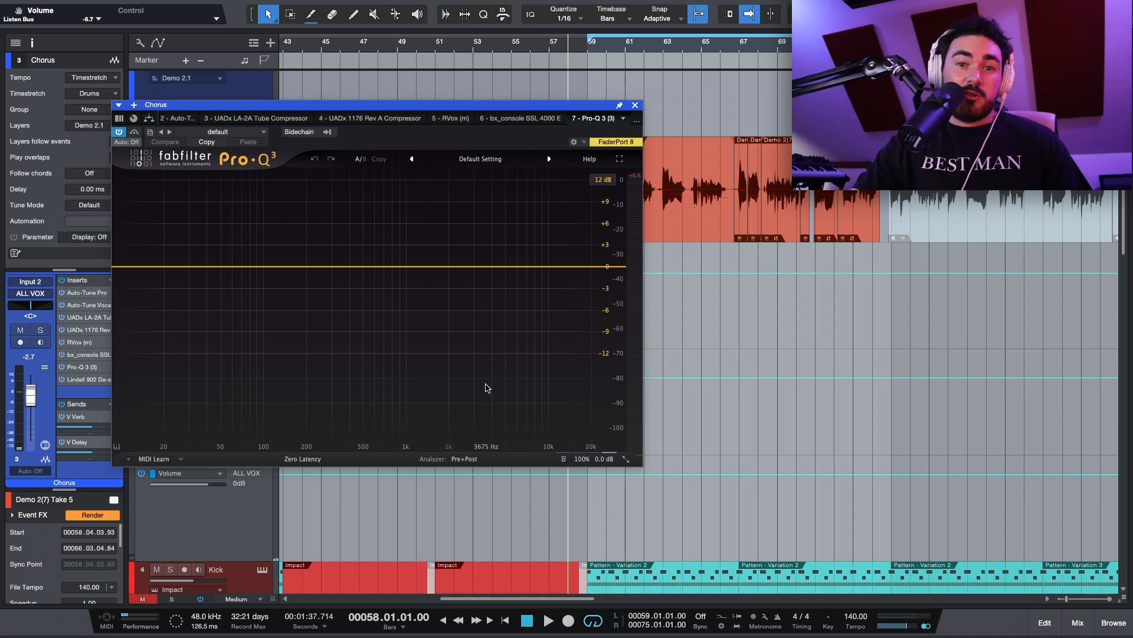
left_click_drag(531, 118, 523, 135)
scroll(767, 227, "left", 3)
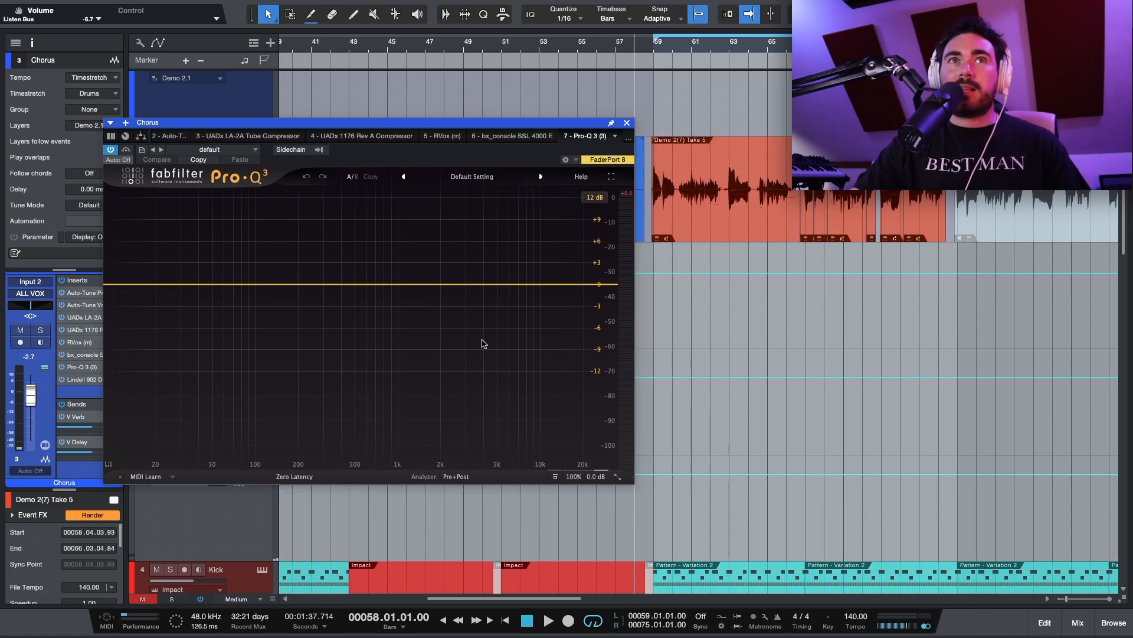
left_click(657, 46)
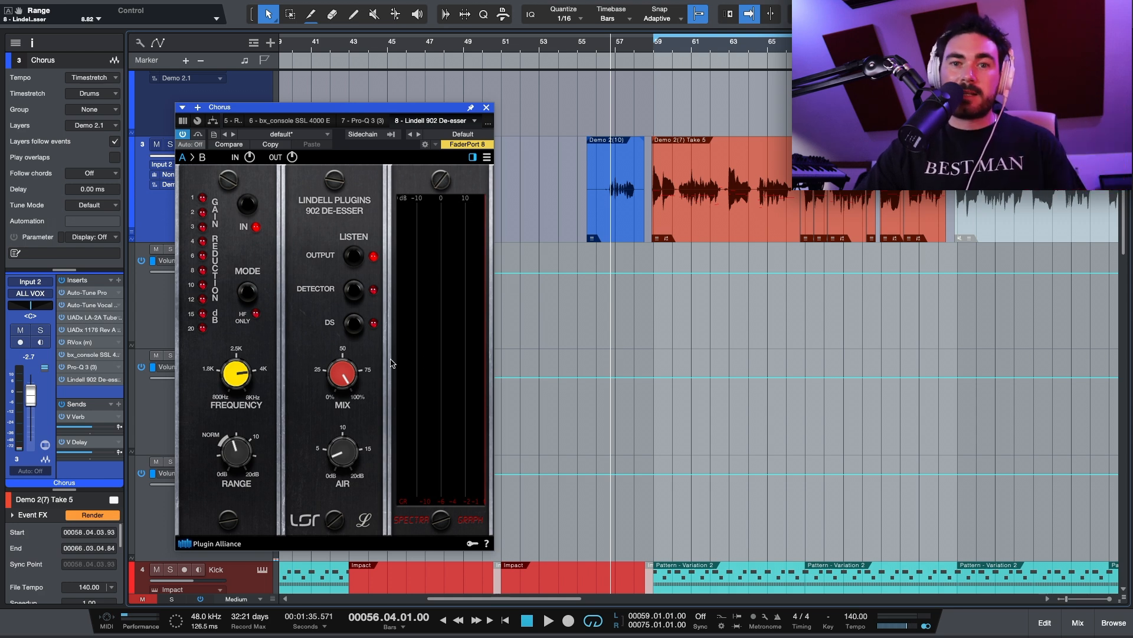
Play the chorus vocal and lower the Lindell 902 De-esser's Range to about 7.29 dB
key("alt+space")
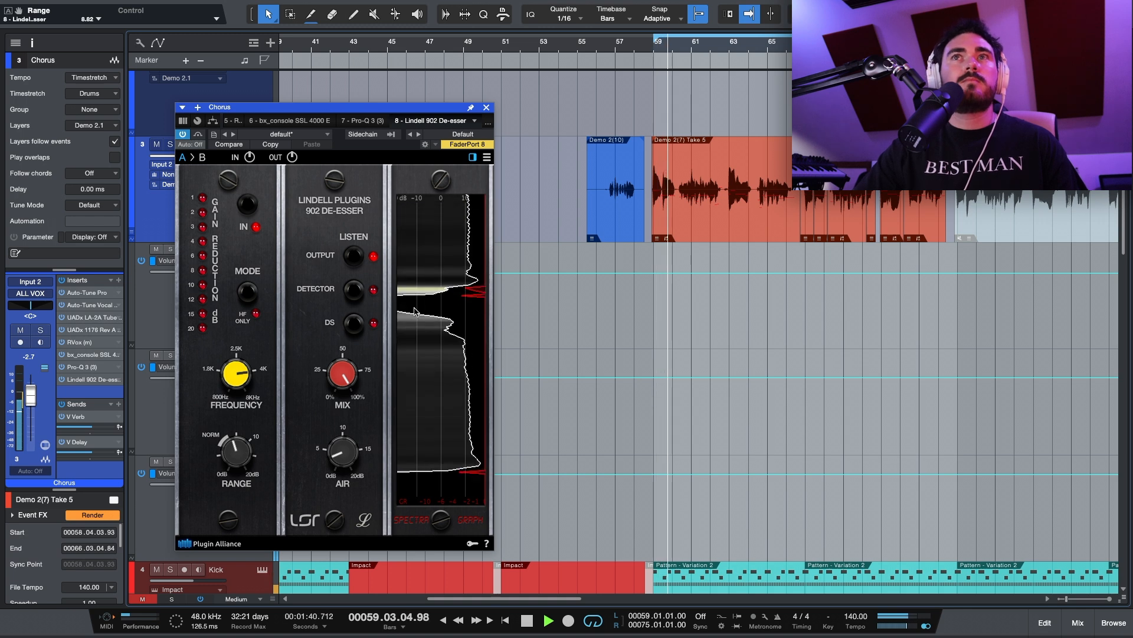
scroll(660, 199, "up", 3)
scroll(659, 199, "up", 2)
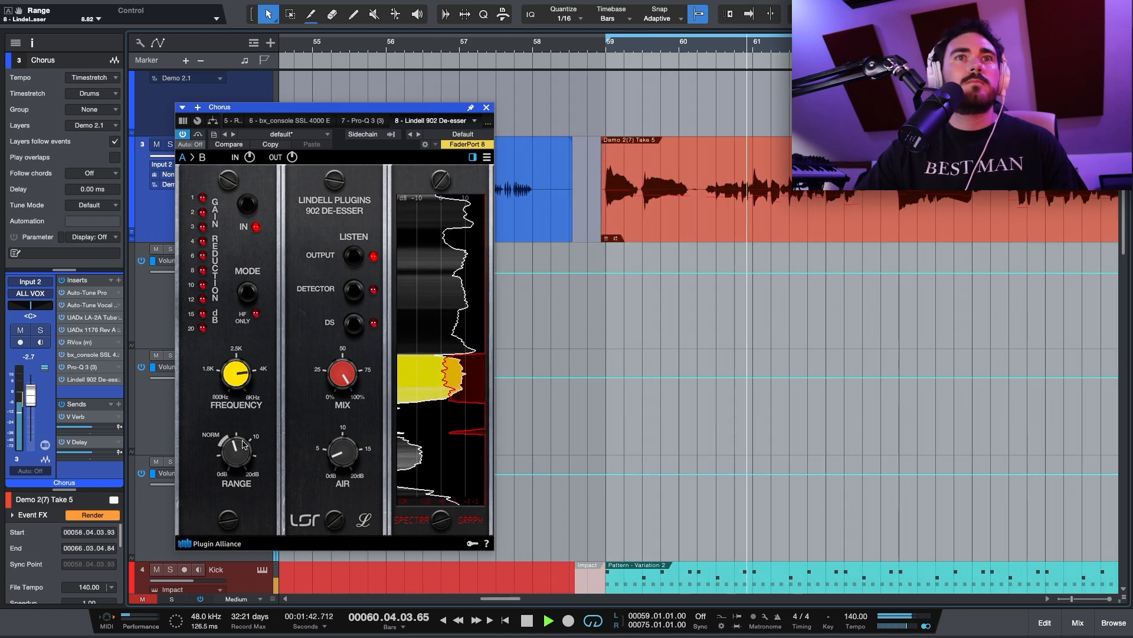
left_click_drag(234, 461, 241, 453)
key("space")
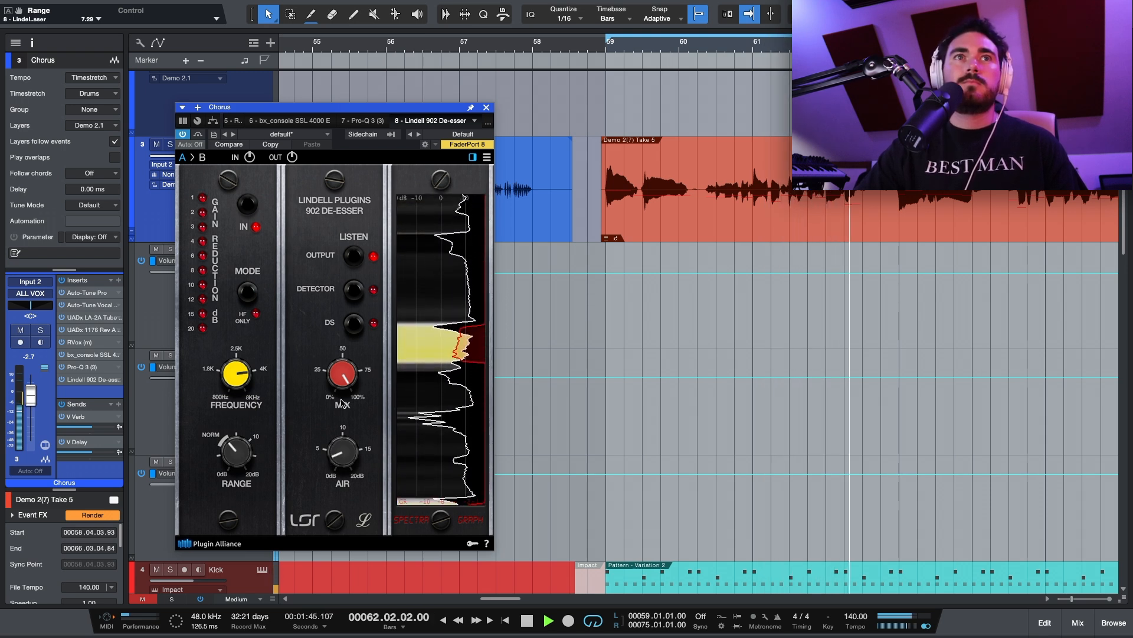
key("space")
Open the Chorus track's Pro-Q 3 and add a flat bell band at about 5172 Hz during playback
left_click(86, 367)
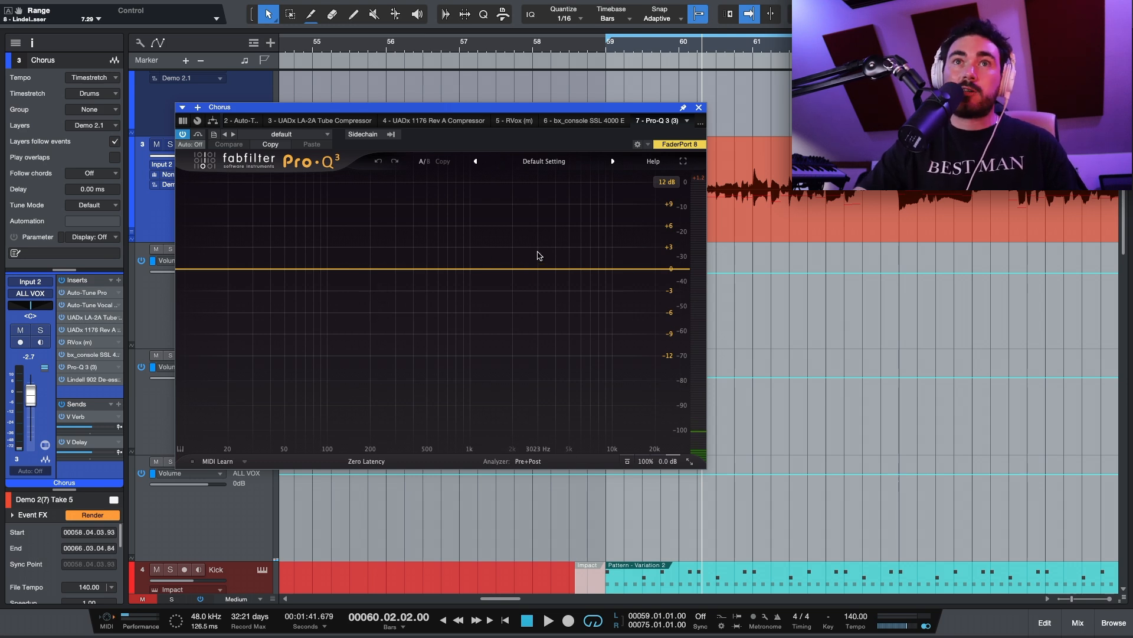
key("space")
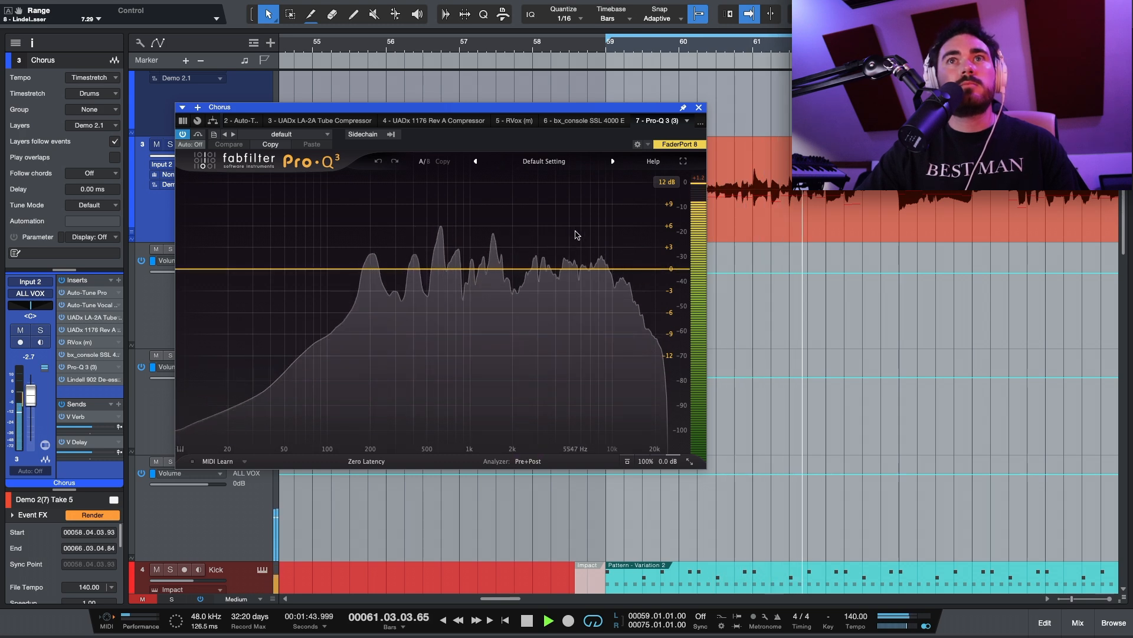
double_click(571, 268)
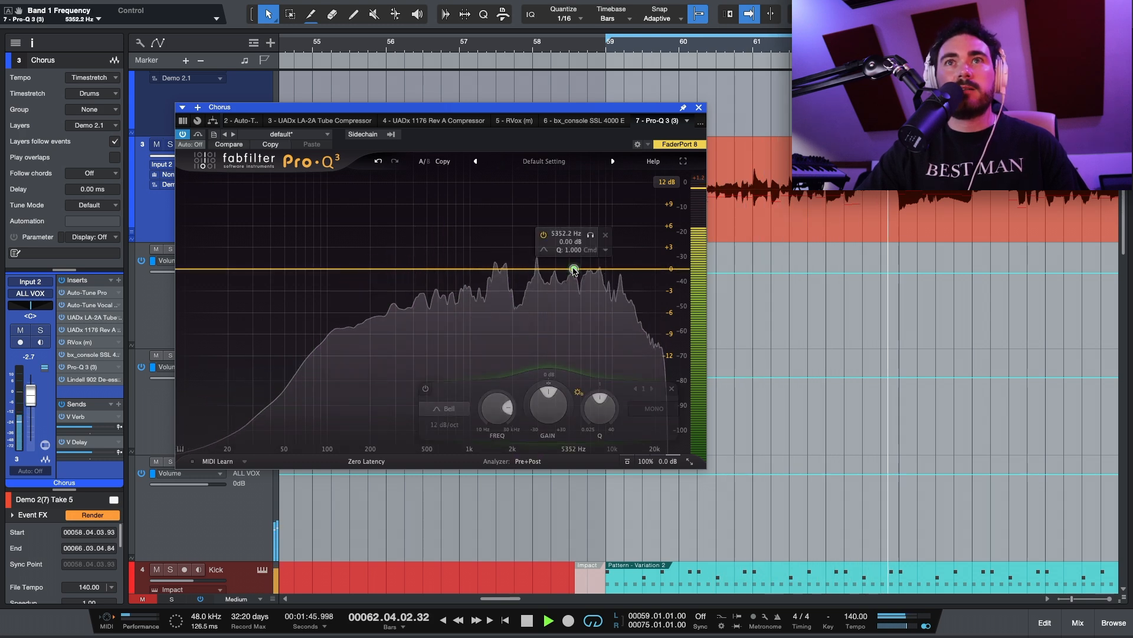
key("space")
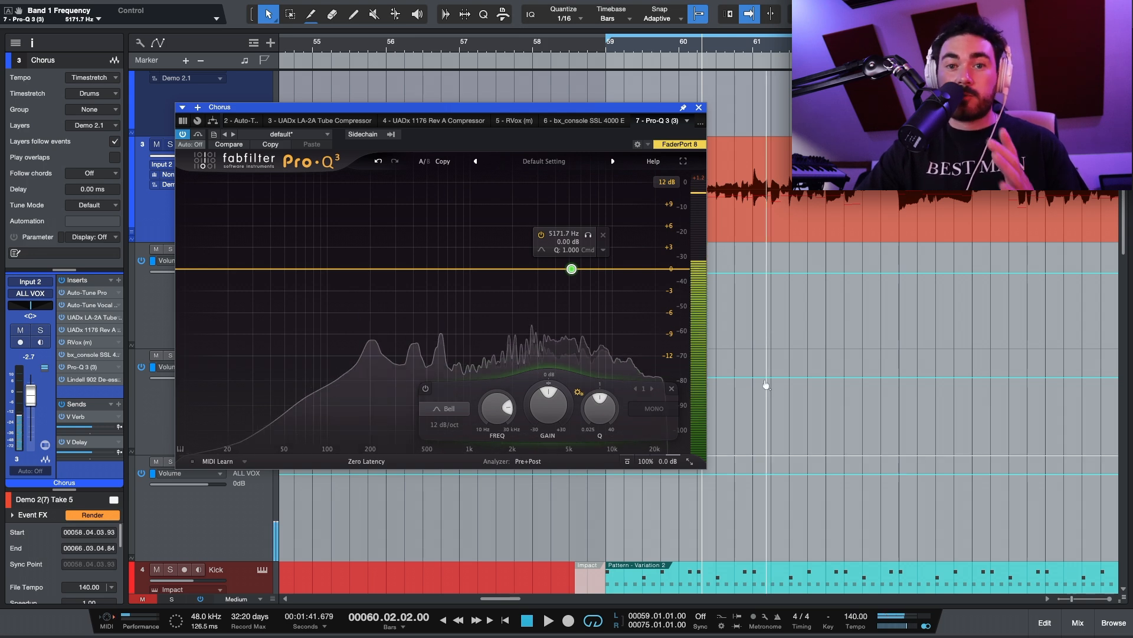
key("space")
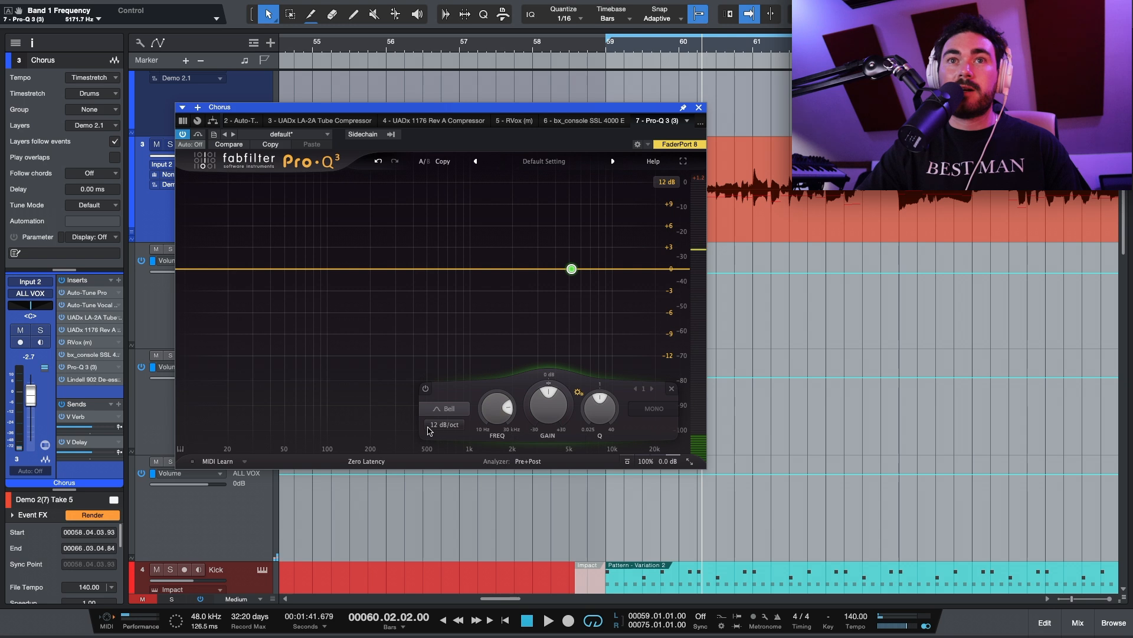
Grab the 4.7 kHz peak in the playing vocal's spectrum as a boosted bell band at about 4969 Hz, narrowed to a Q of 31.59
key("space")
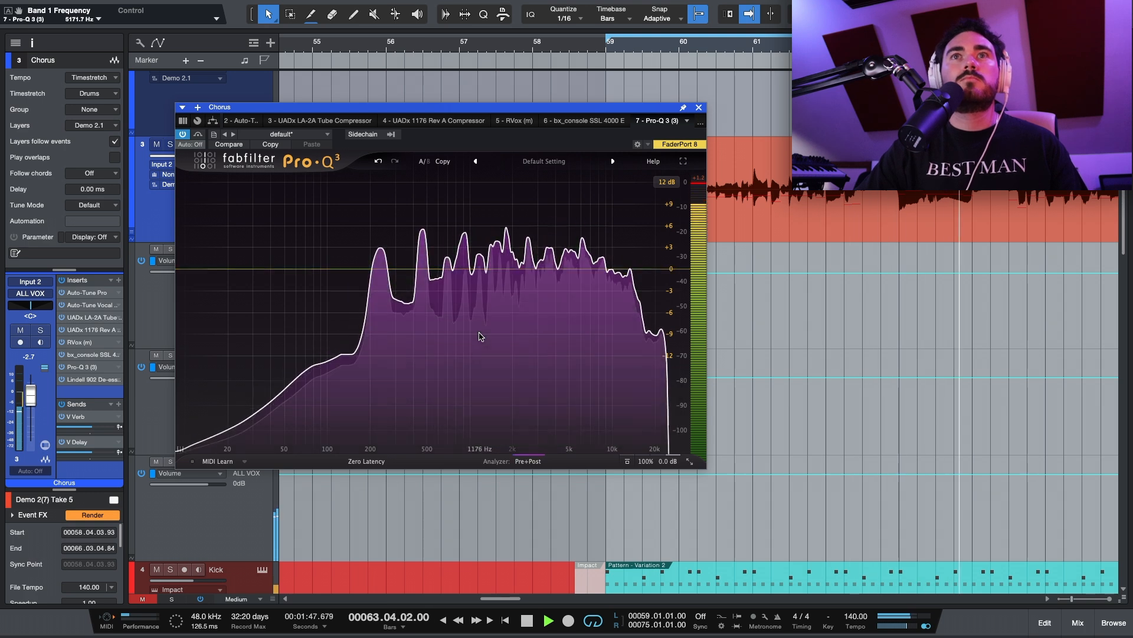
mouse_move(479, 337)
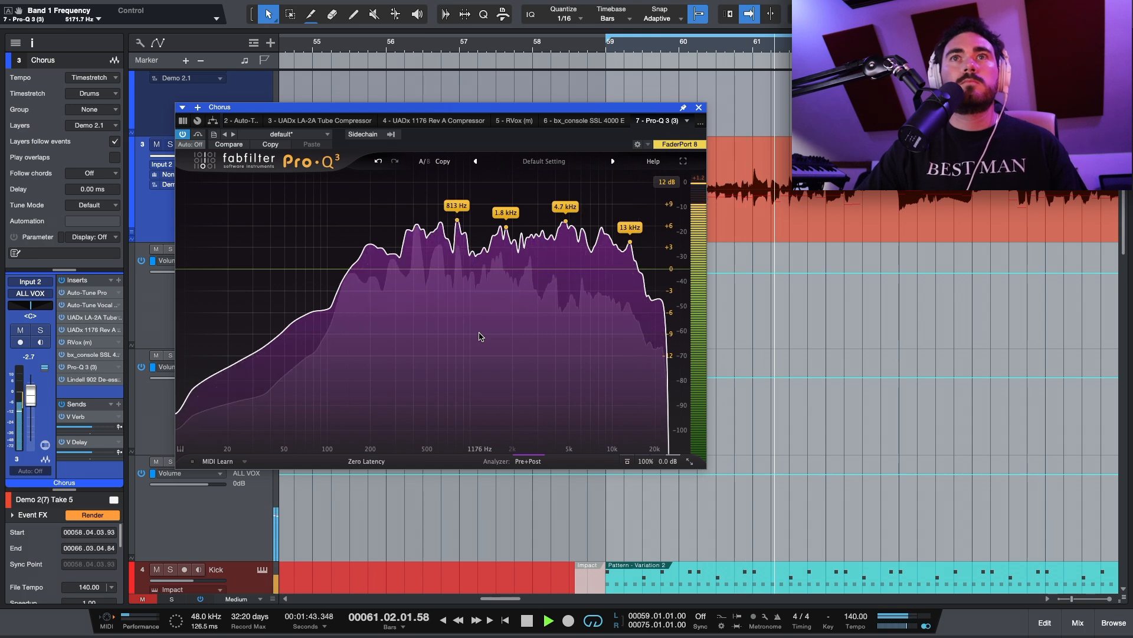
left_click_drag(565, 222, 569, 198)
key("space")
scroll(569, 198, "up", 10)
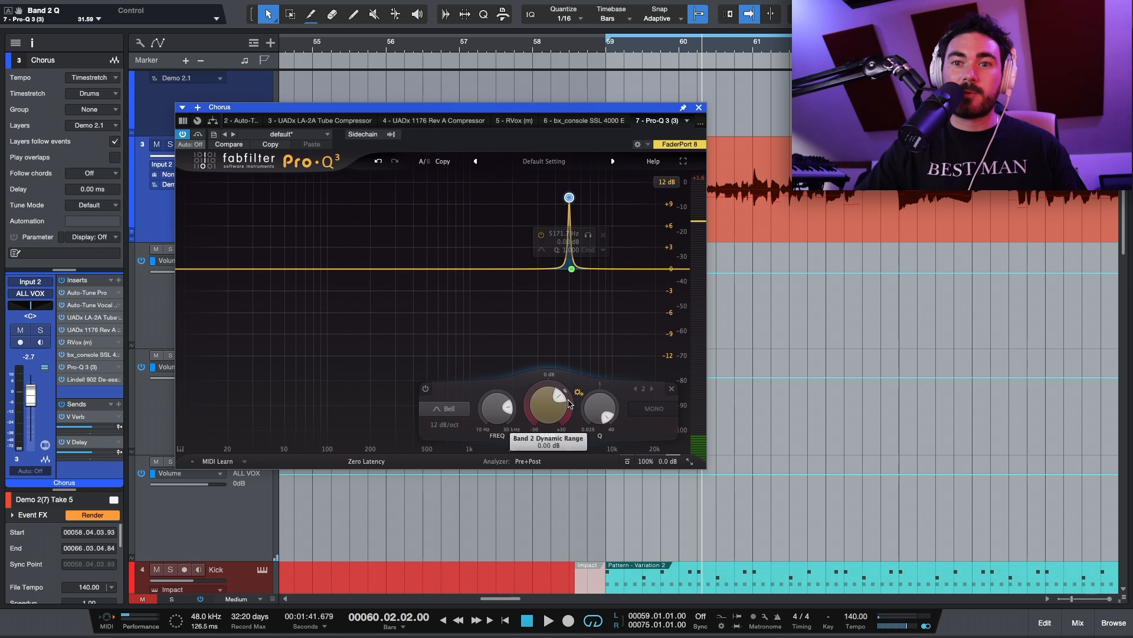
Reset the 4969 Hz band to 0 dB gain with a Q of about 17.21 and remove the spare flat band beside it
left_click_drag(598, 409, 598, 431)
left_click(547, 409, "super")
mouse_move(570, 271)
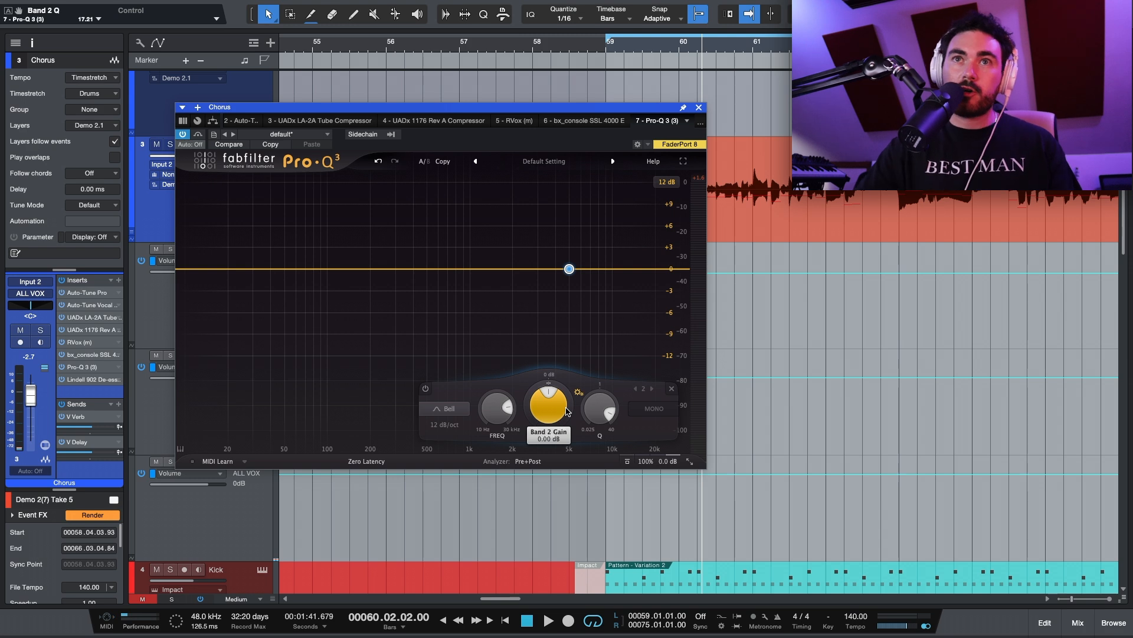
Cut the 4969 Hz band by about 18.6 dB and widen its Q to about 16.35 while the vocal plays
left_click_drag(566, 412, 547, 401)
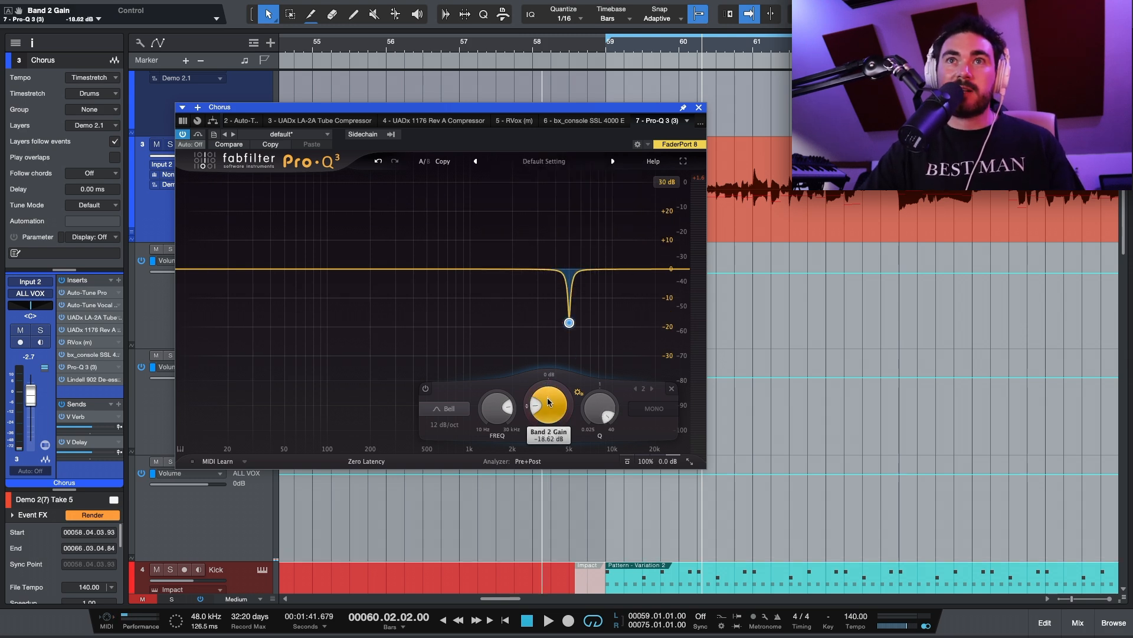
key("space")
left_click_drag(606, 426, 606, 429)
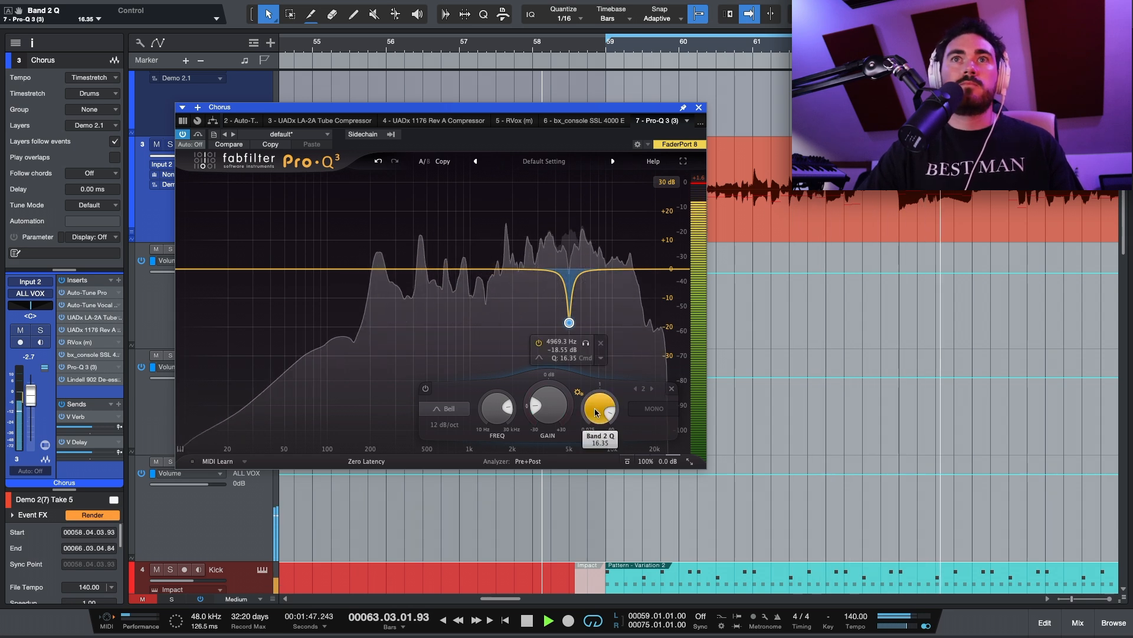
Reset the 4969 Hz band's gain to 0 dB and set its dynamic range to about -20.84 dB
double_click(548, 405)
key("space")
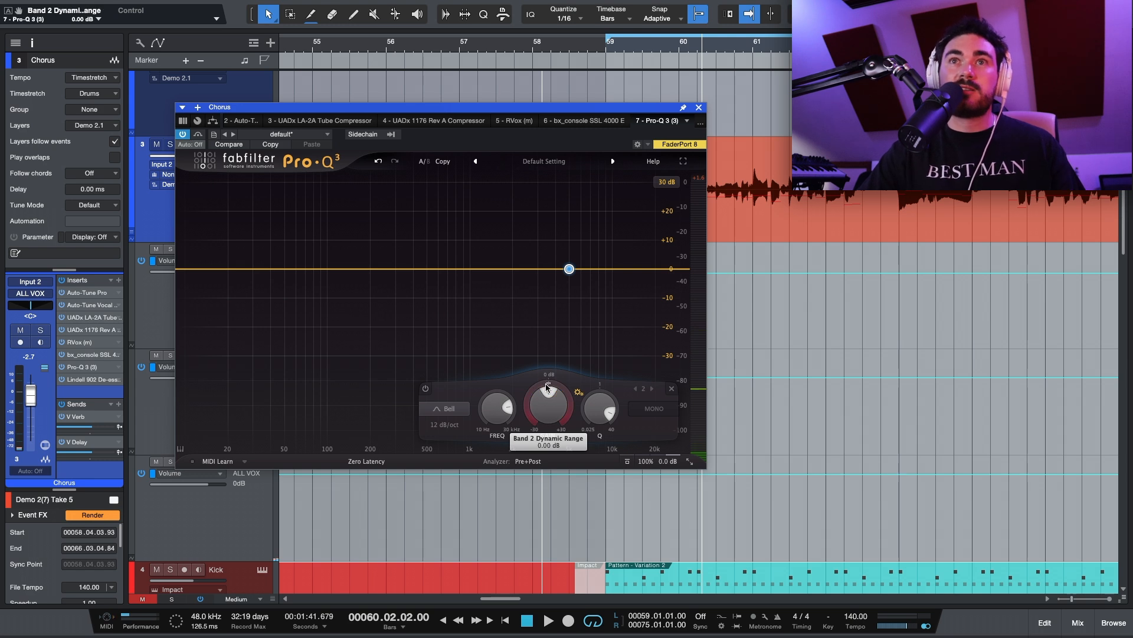
left_click_drag(494, 486, 500, 475)
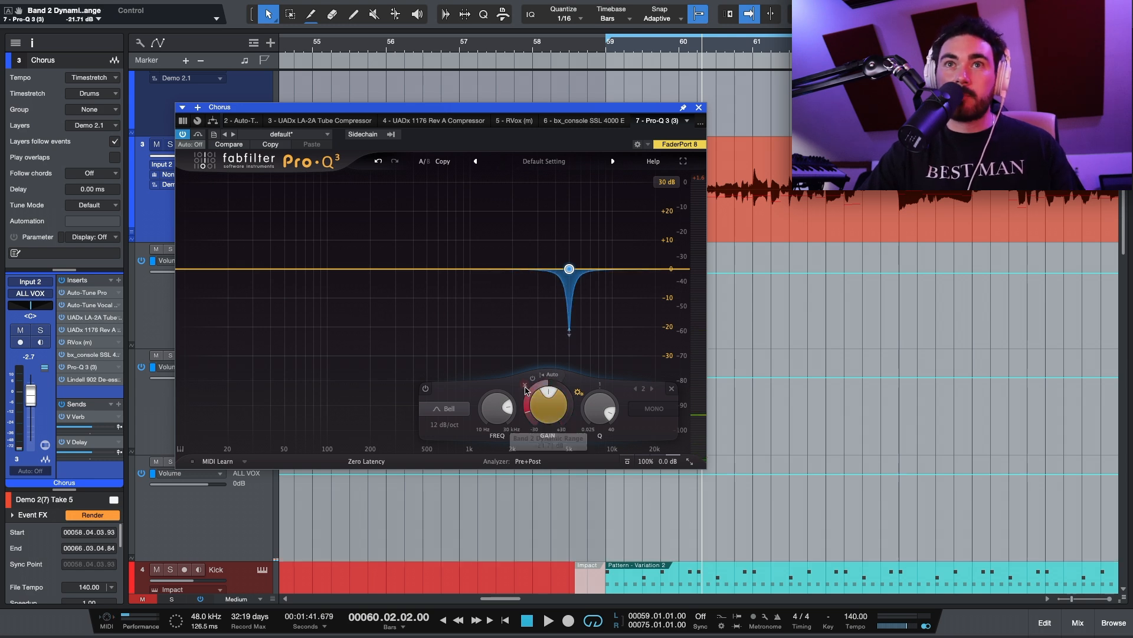
left_click_drag(532, 387, 534, 384)
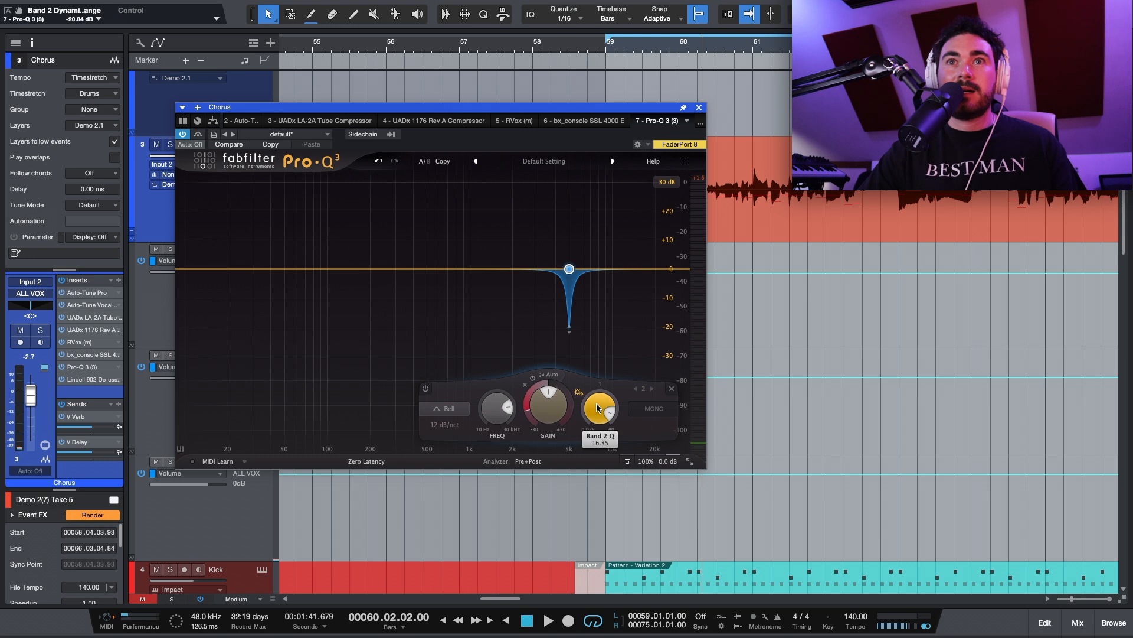
Switch the dynamic band to a manual threshold of about -23.5 dB and set its Q to about 12.46 during playback
left_click(549, 375)
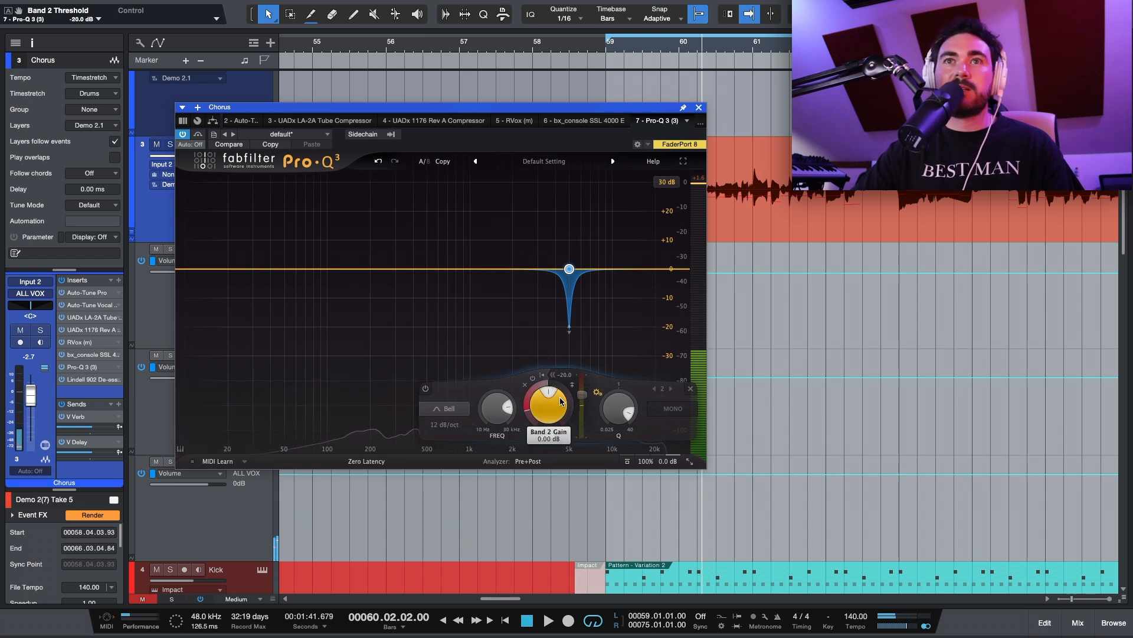
key("space")
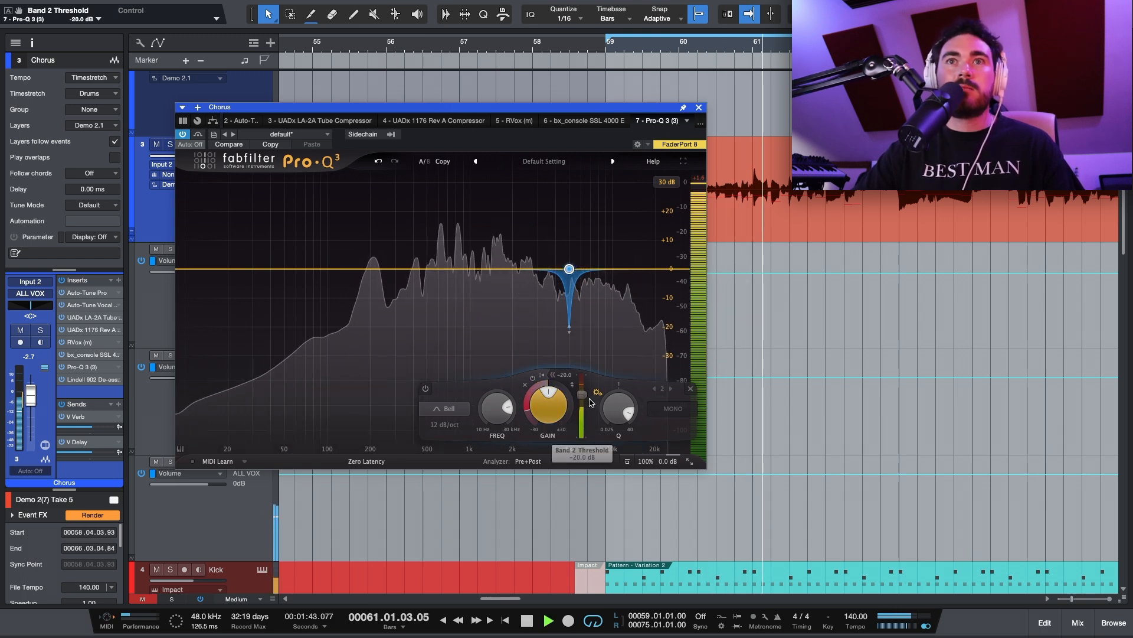
left_click_drag(579, 400, 581, 404)
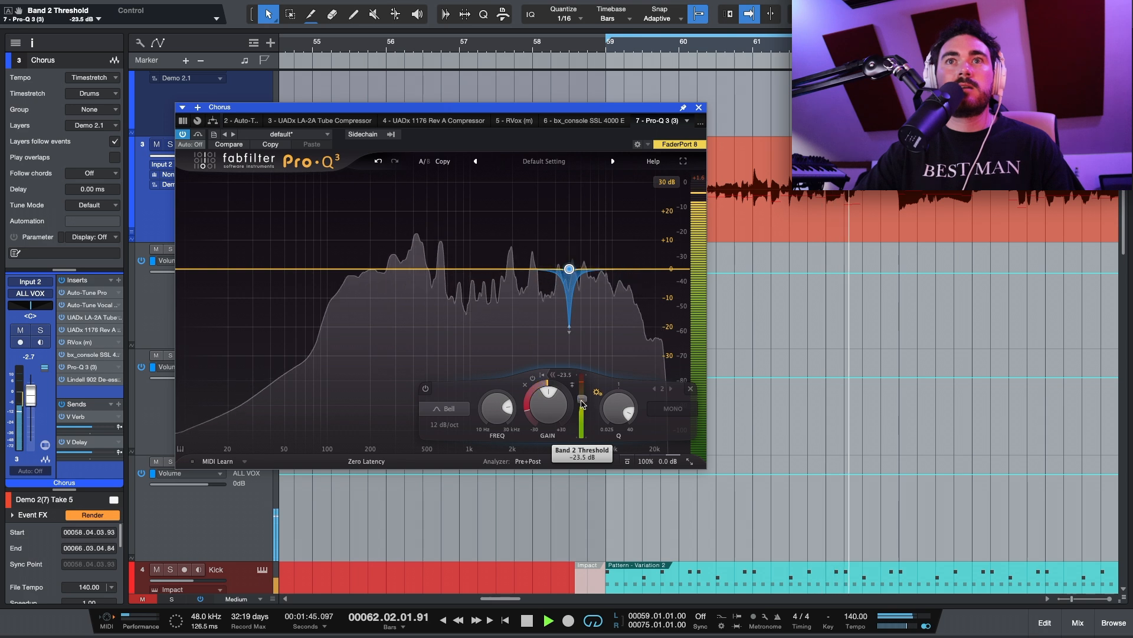
left_click_drag(620, 417, 612, 428)
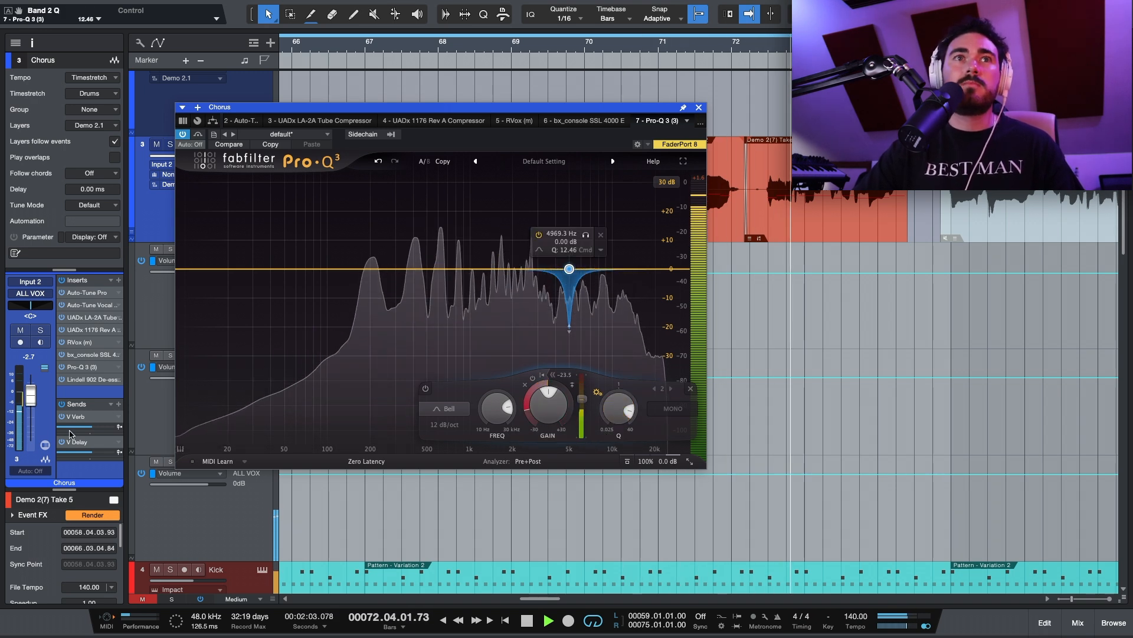
Check the Lindell 902 De-esser's gain reduction on the vocal and compare it with the Pro-Q 3 dynamic band
left_click(89, 379)
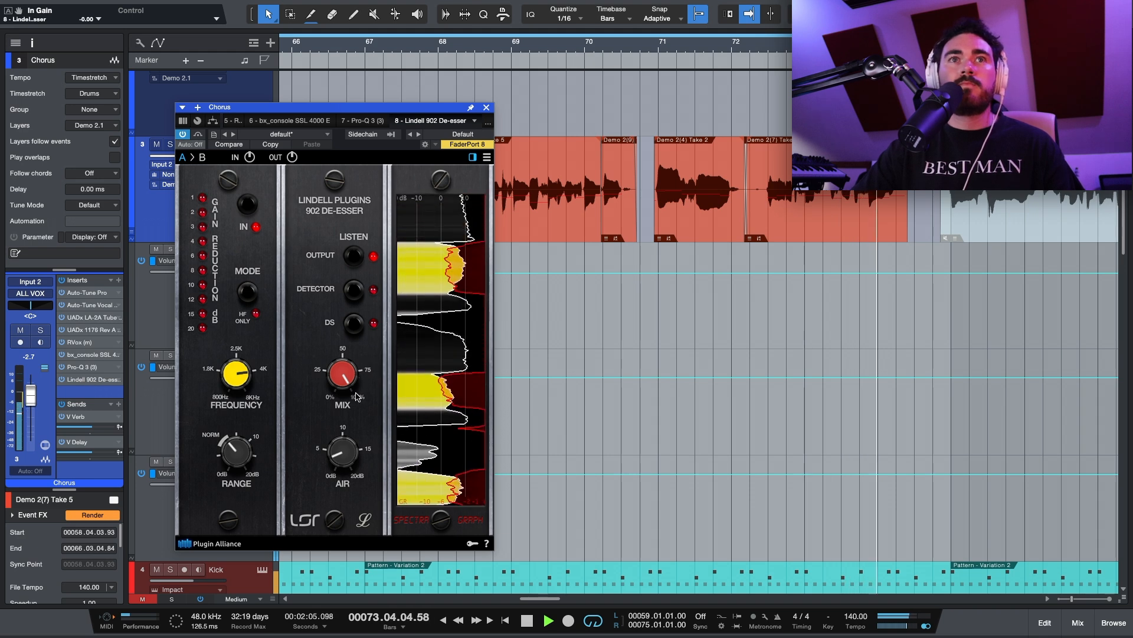
key("space")
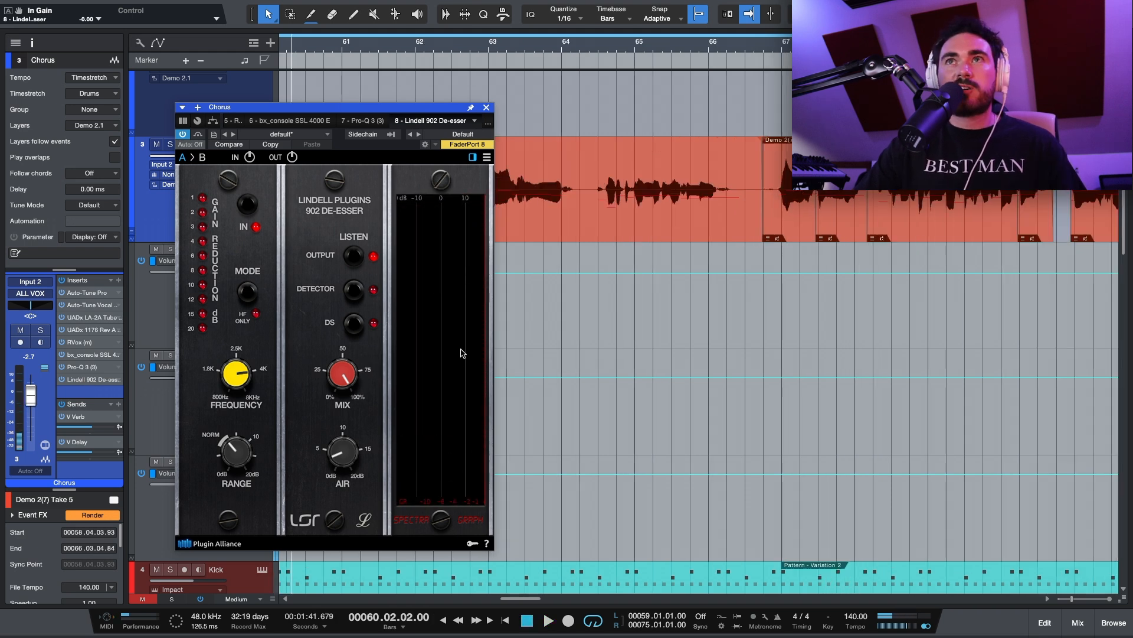
left_click(78, 368)
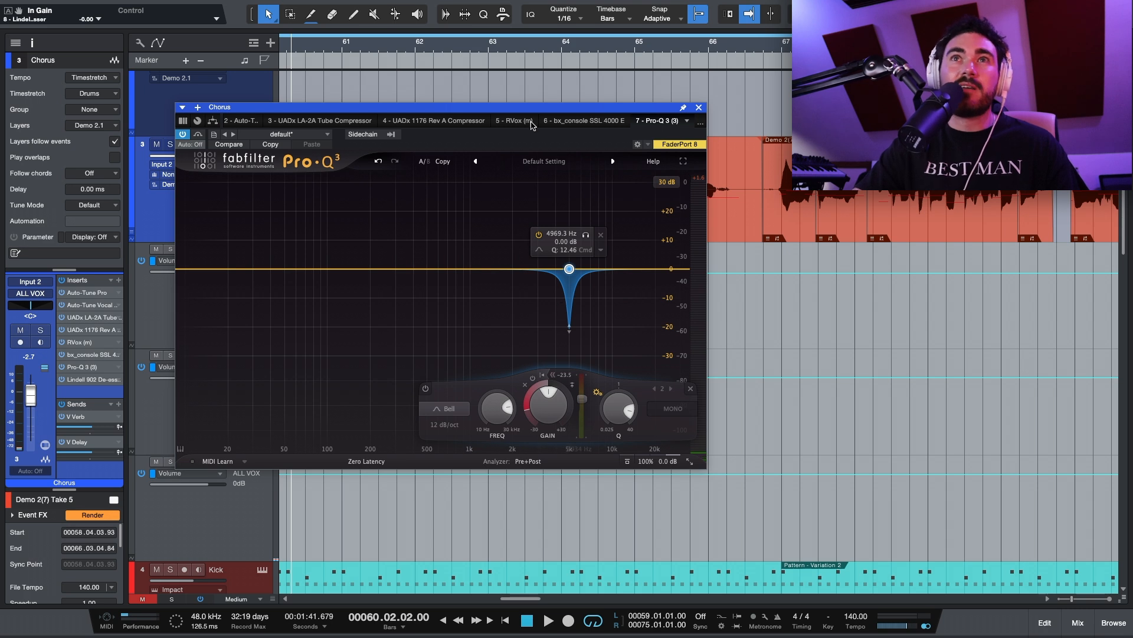
left_click(89, 379)
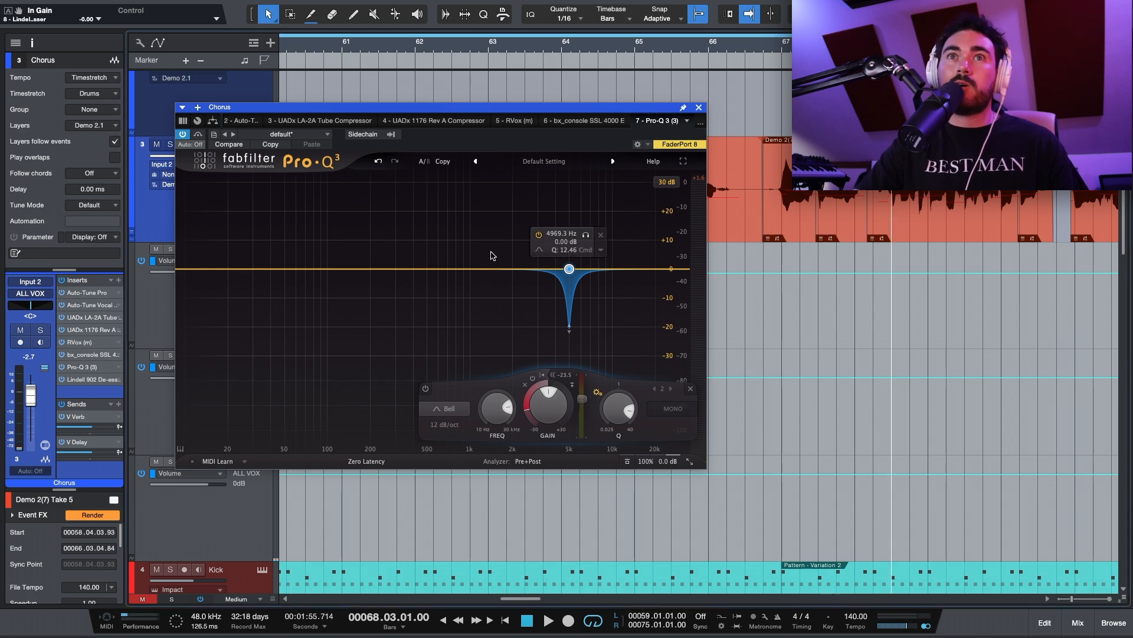
Solo the chorus vocal and add a gentle dynamic cut with automatic threshold around 1789 Hz, narrowing its Q to about 2.62 during playback
key("s")
key("space")
left_click_drag(499, 269, 507, 208)
left_click_drag(511, 201, 506, 272)
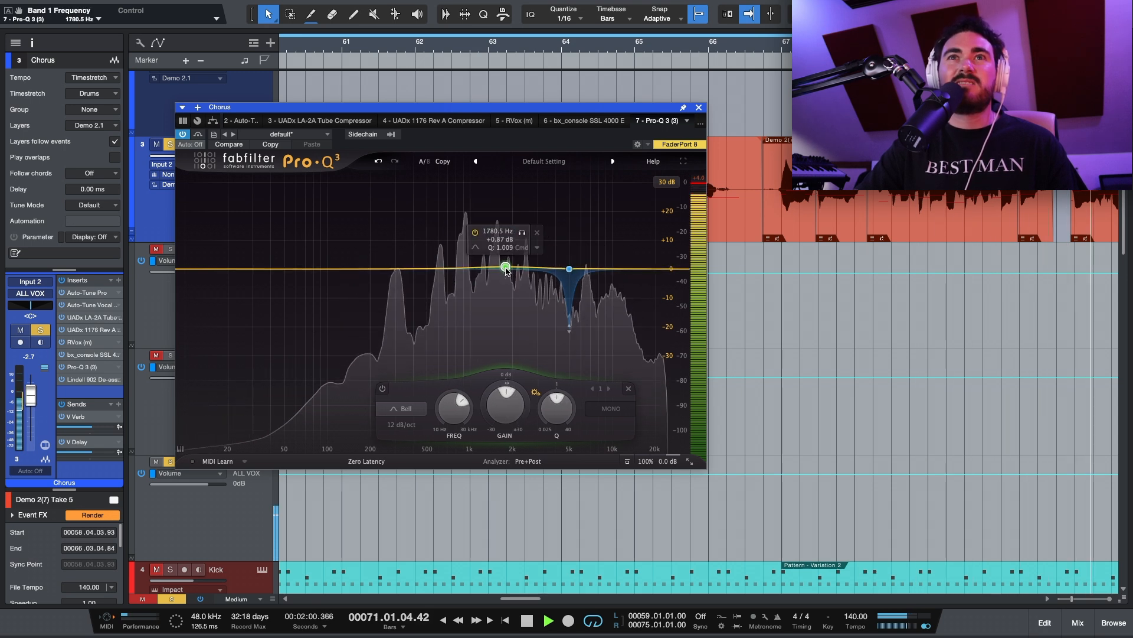
left_click_drag(496, 397, 493, 396)
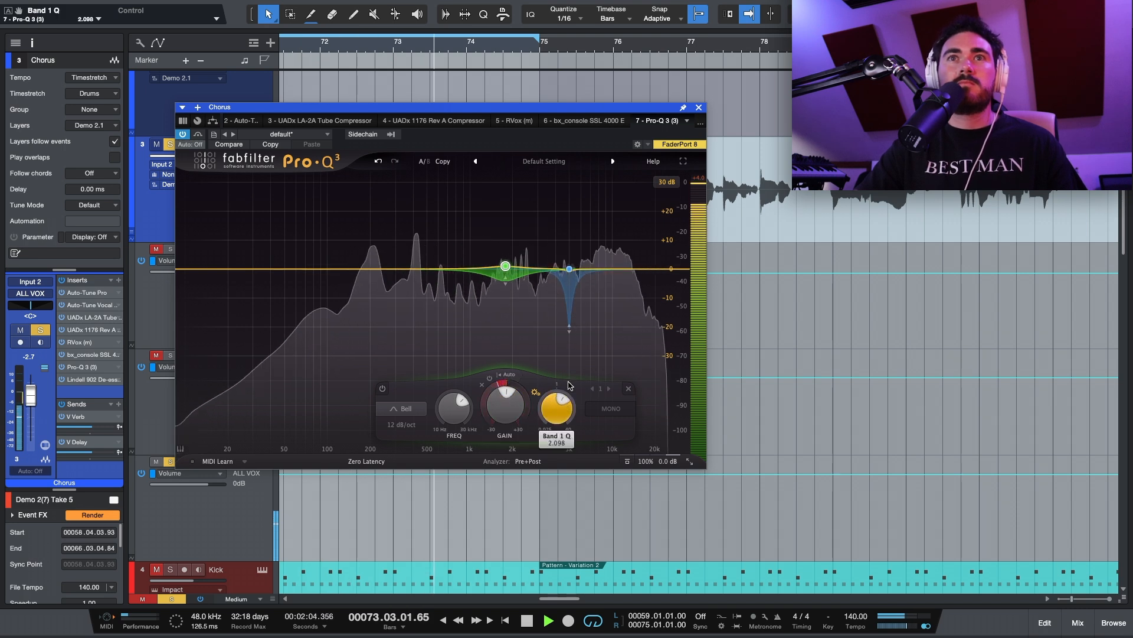
key("space")
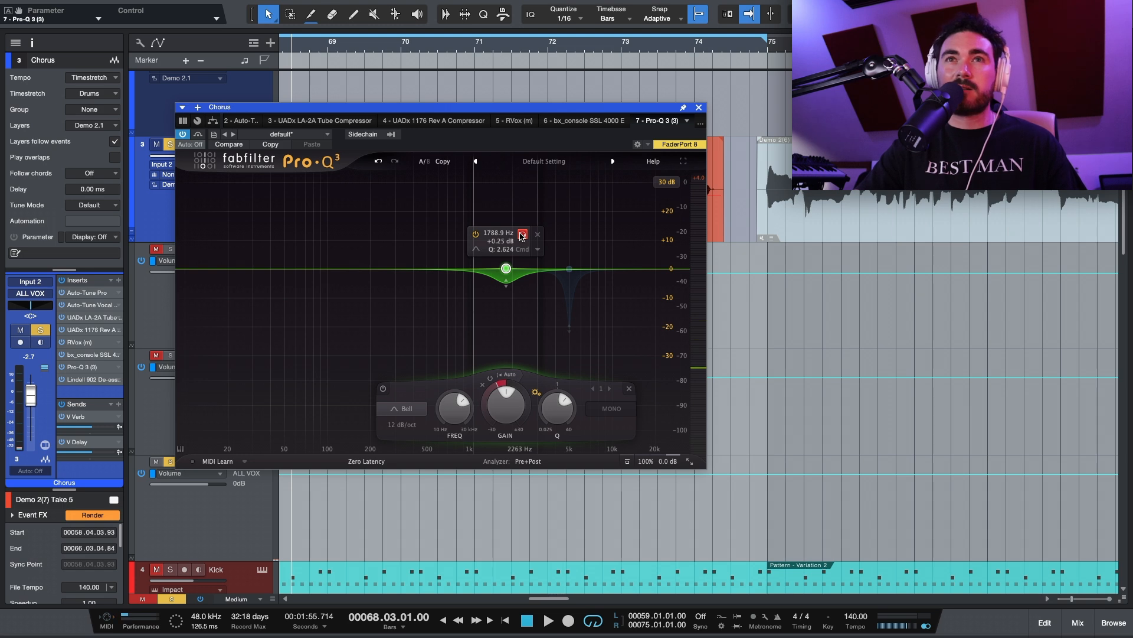
Audition the new dynamic band in solo, shift it to about 1850 Hz and narrow its Q to about 4.67
key("space")
left_click_drag(522, 236, 522, 242)
key("space")
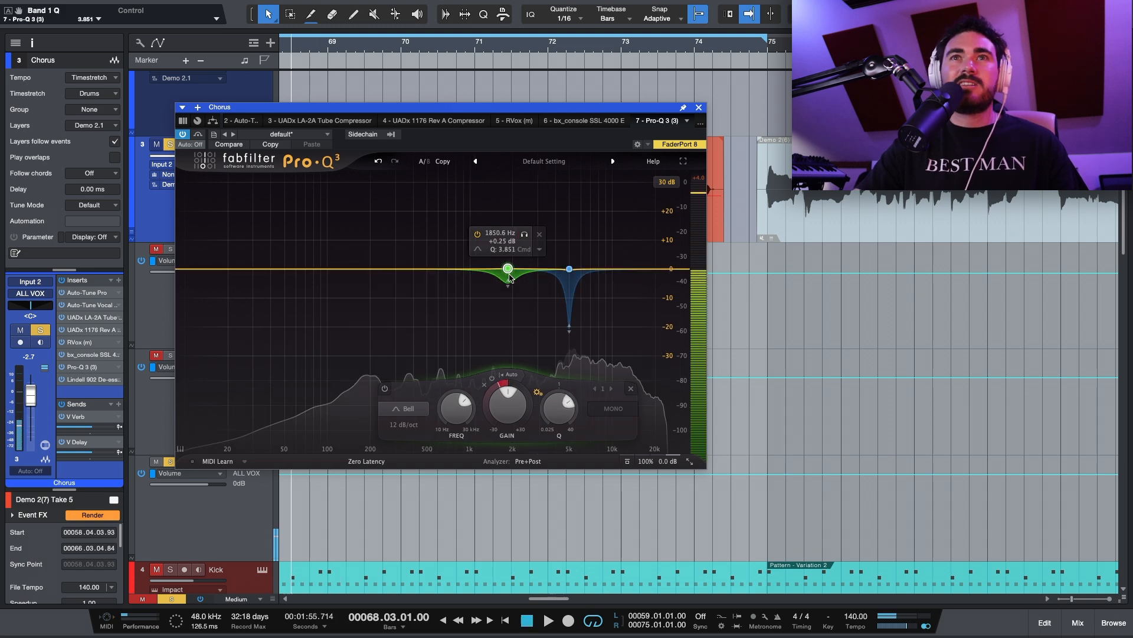
left_click(524, 238)
key("space")
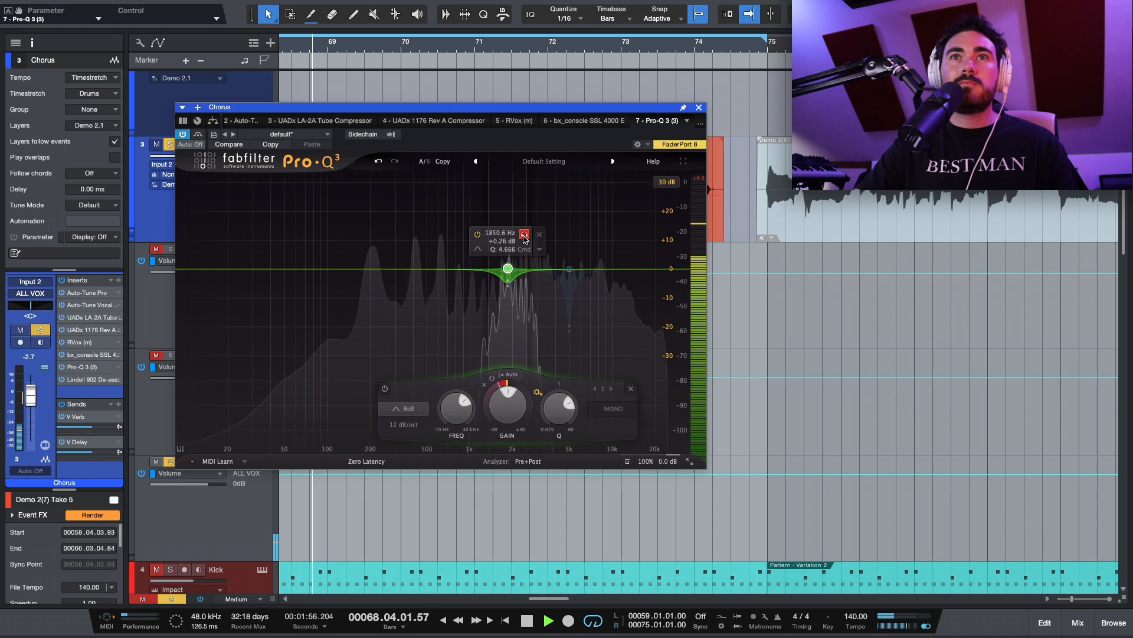
left_click_drag(527, 239, 527, 240)
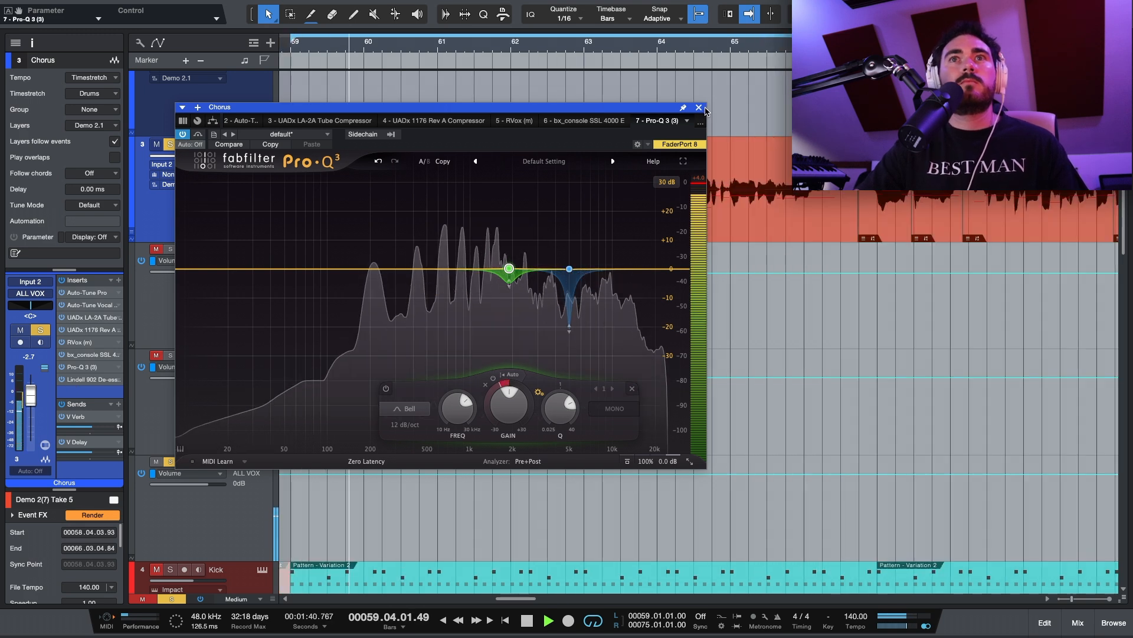
Stop the vocal playback and select the 4969 Hz dynamic band
key("space")
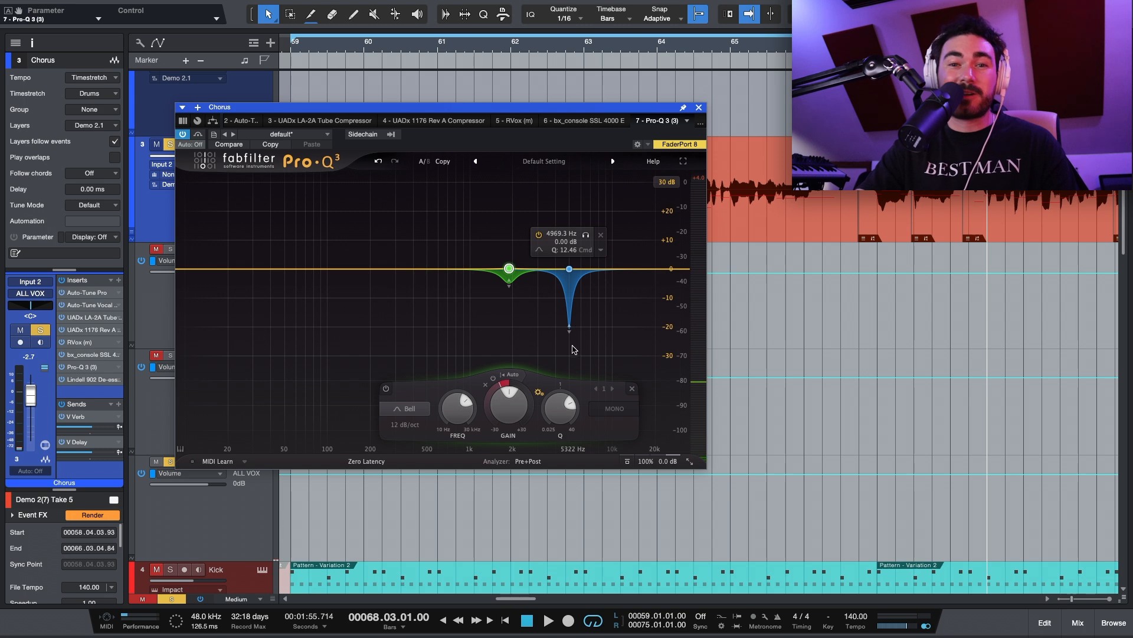
left_click(567, 290)
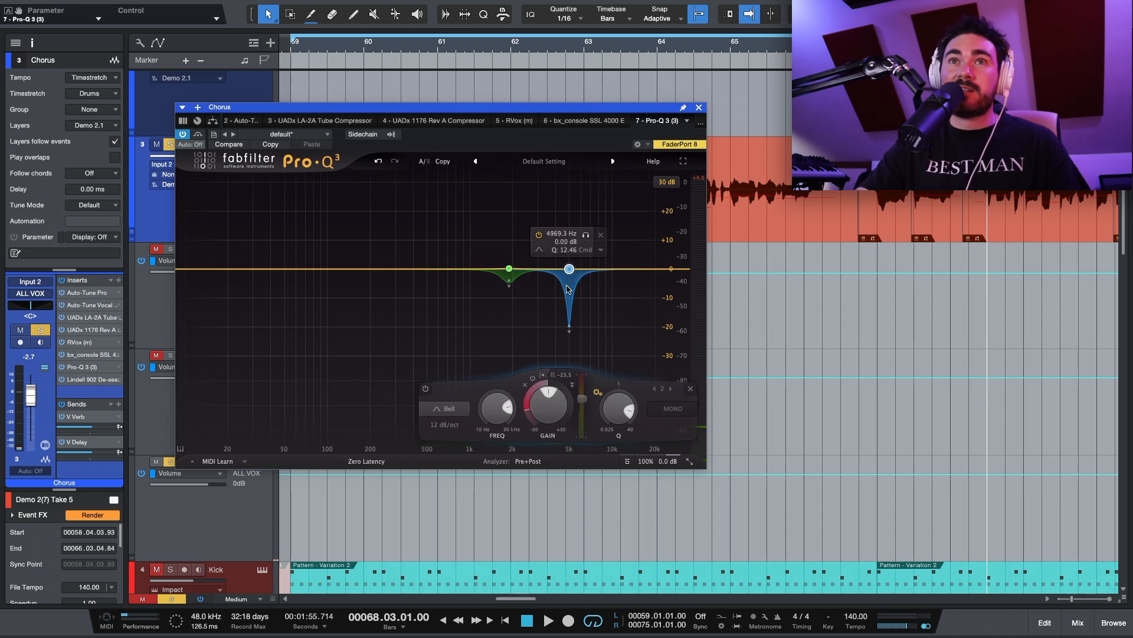